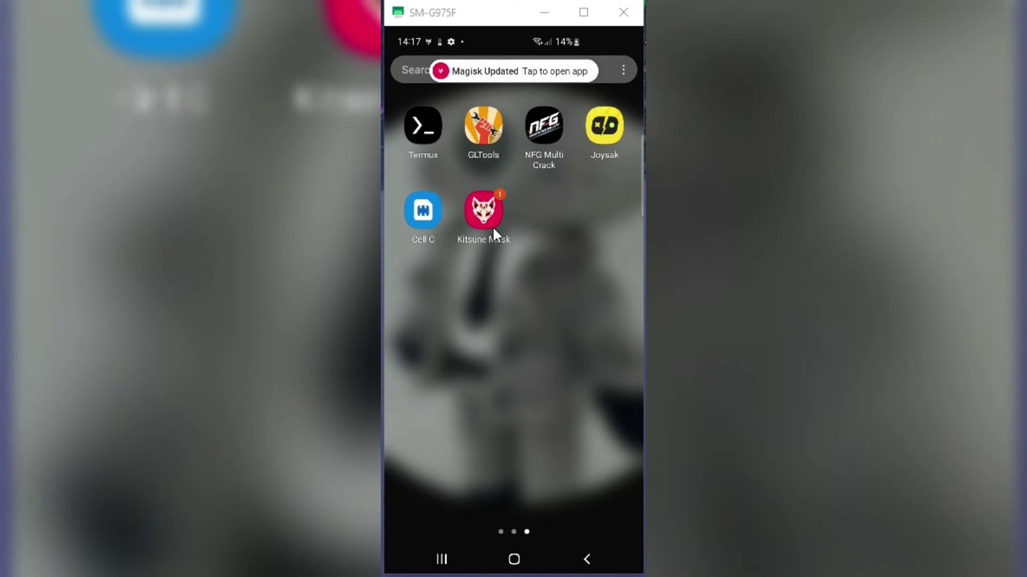
- Launch Kitsune Mask, hide the unofficial-version warning and scroll through the installed modules
{"action": "left_click", "coordinate": [483, 214]}
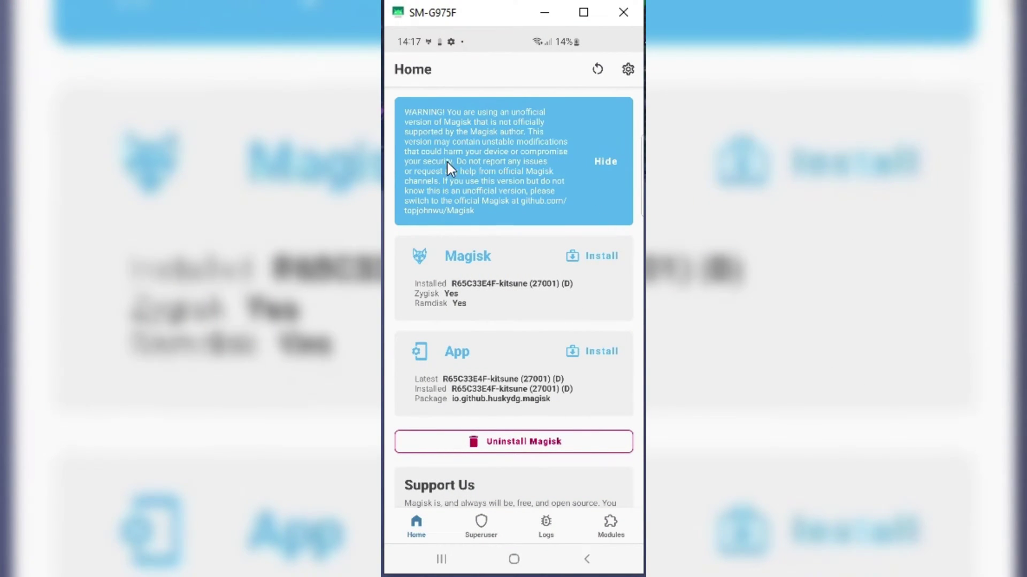
{"action": "left_click", "coordinate": [604, 161]}
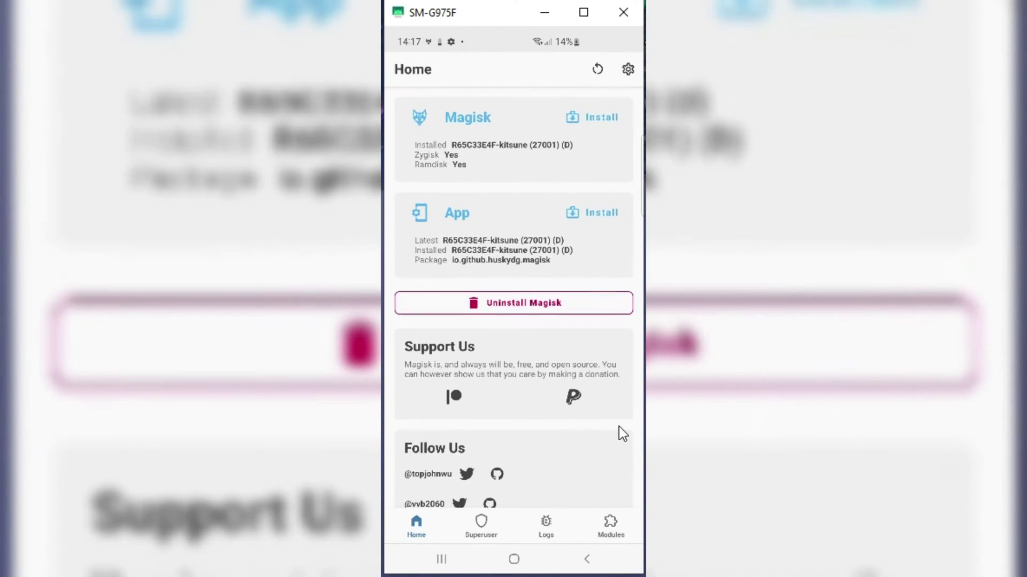
{"action": "left_click", "coordinate": [606, 530]}
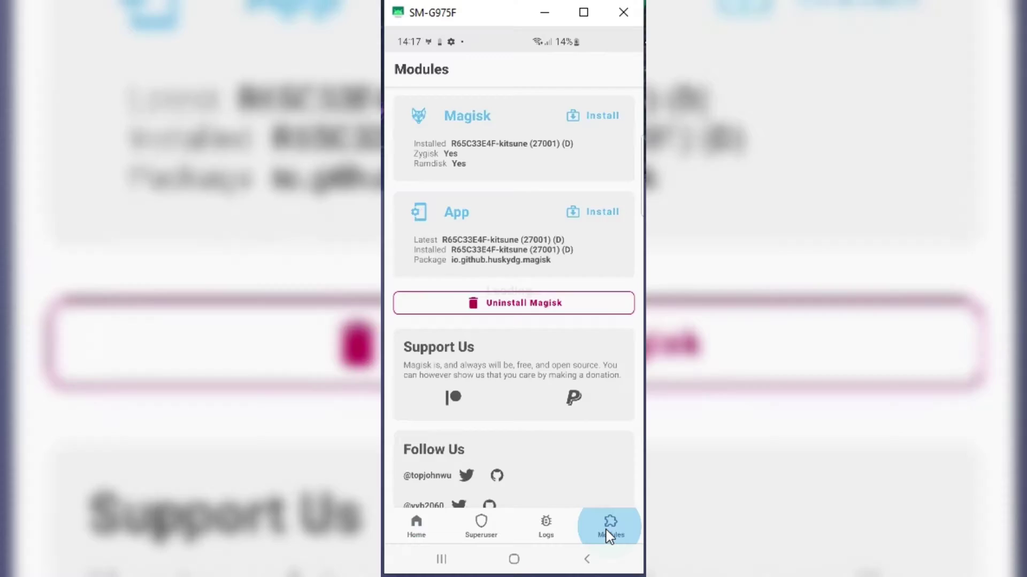
{"action": "scroll", "coordinate": [579, 400], "scroll_direction": "down", "scroll_amount": 1}
{"action": "scroll", "coordinate": [554, 357], "scroll_direction": "down", "scroll_amount": 3}
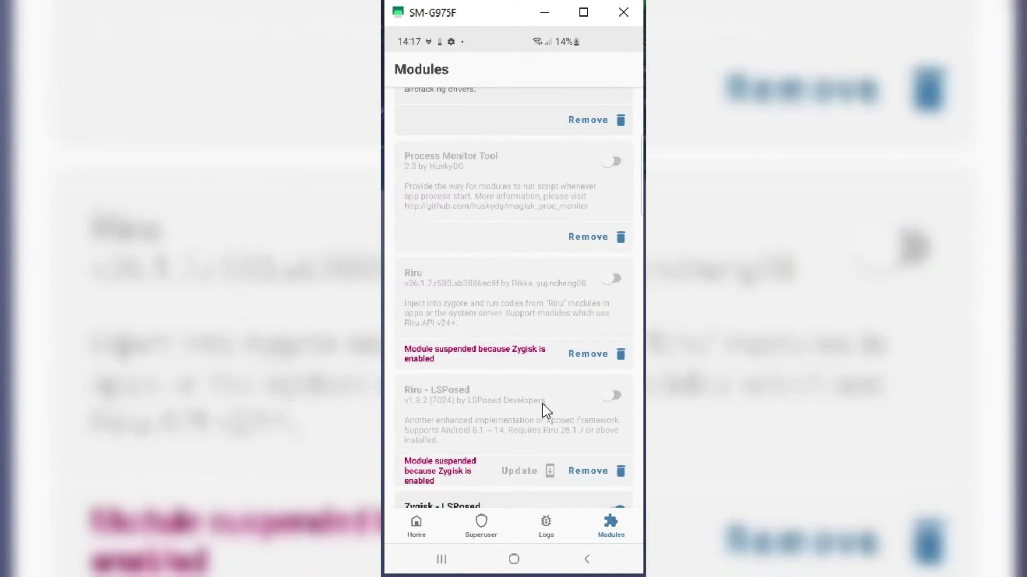
{"action": "scroll", "coordinate": [542, 403], "scroll_direction": "down", "scroll_amount": 2}
{"action": "scroll", "coordinate": [546, 428], "scroll_direction": "up", "scroll_amount": 2}
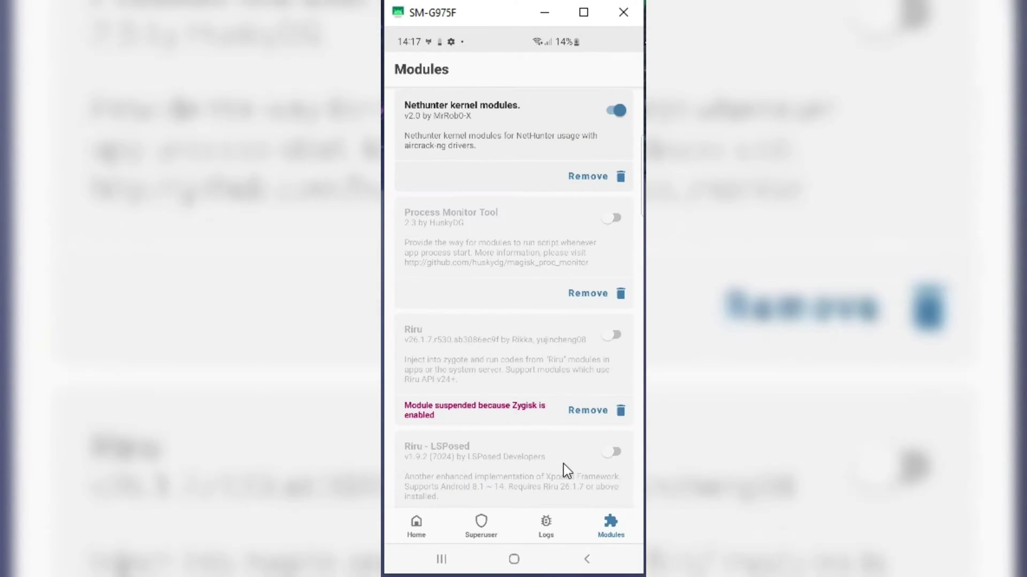
- Check the logs and Home, then browse the list of apps granted superuser access
{"action": "left_click", "coordinate": [544, 525]}
{"action": "left_click", "coordinate": [481, 530]}
{"action": "left_click", "coordinate": [416, 531]}
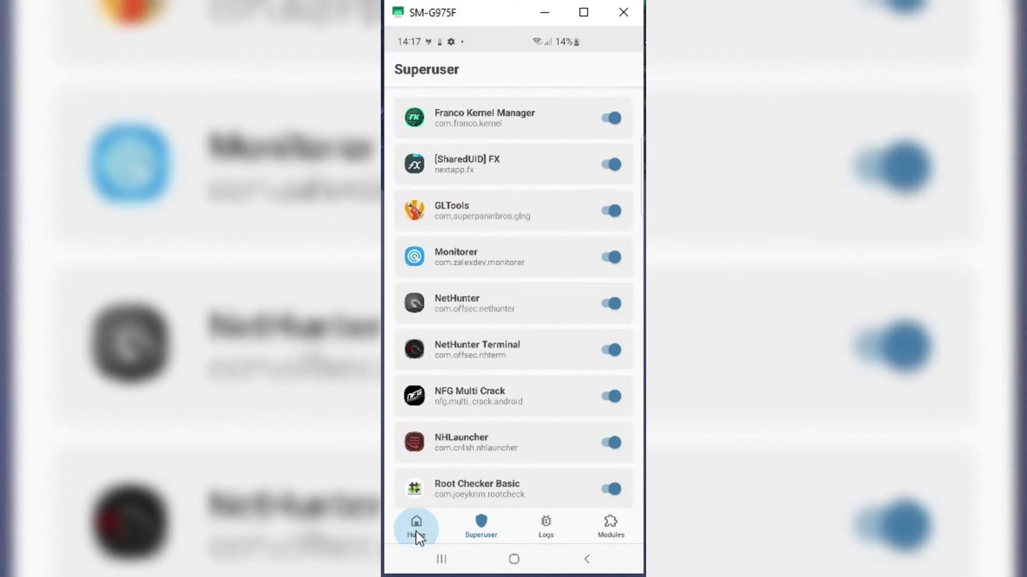
{"action": "left_click", "coordinate": [477, 531]}
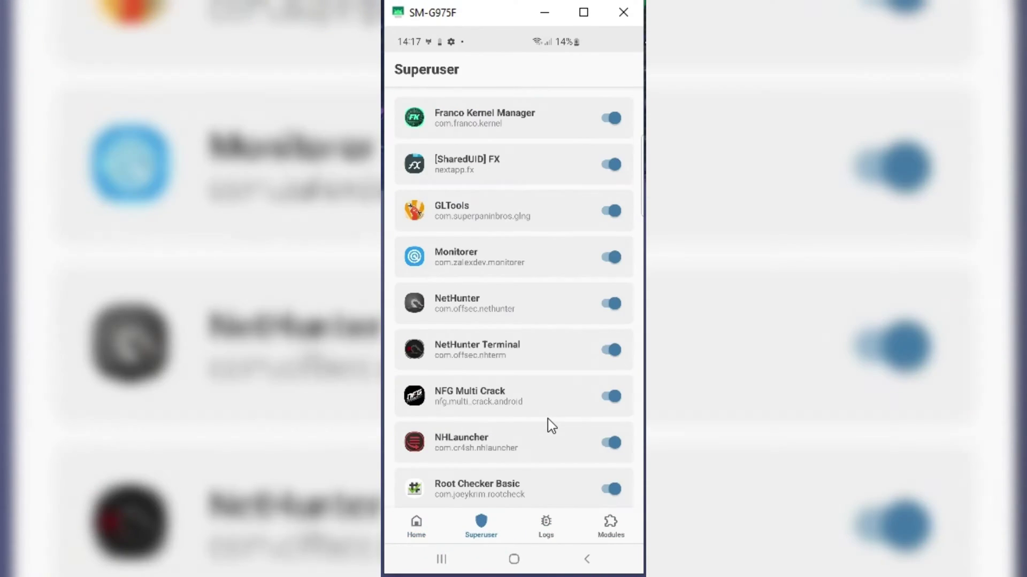
{"action": "scroll", "coordinate": [548, 419], "scroll_direction": "down", "scroll_amount": 2}
{"action": "scroll", "coordinate": [548, 419], "scroll_direction": "up", "scroll_amount": 2}
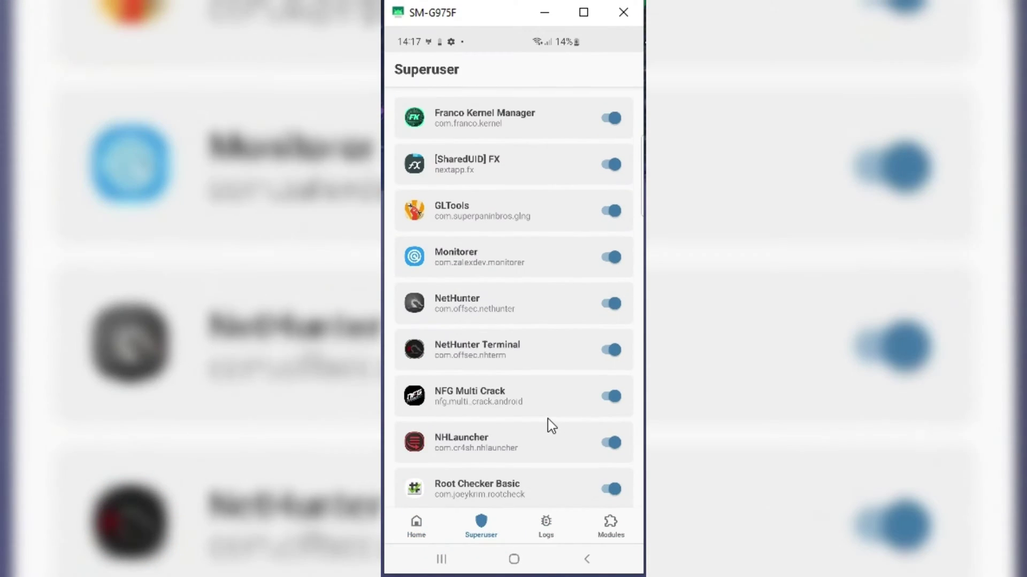
- Exit Kitsune Mask to the app drawer, flip between app pages and reopen it
{"action": "left_click", "coordinate": [592, 561]}
{"action": "left_click", "coordinate": [591, 560]}
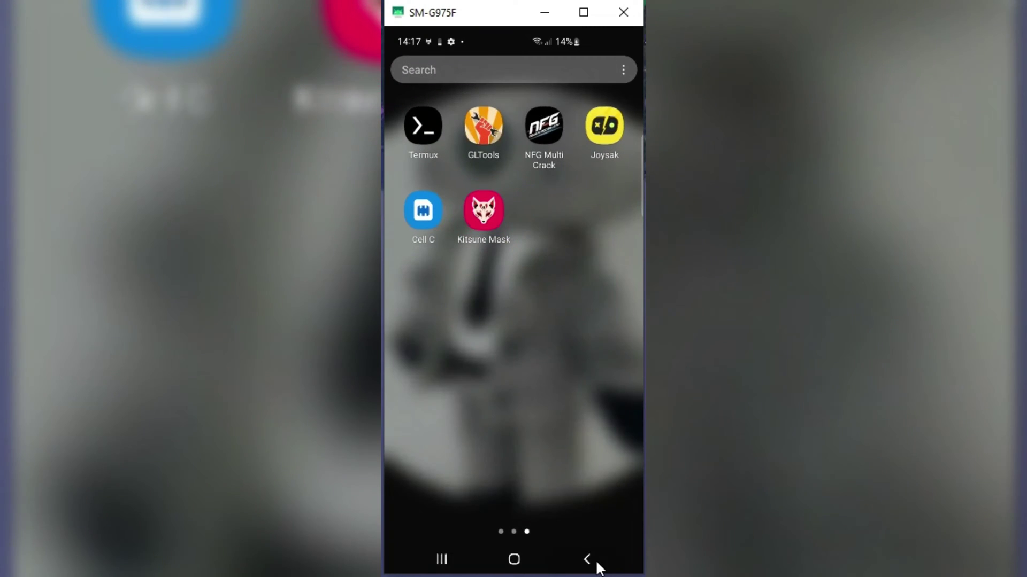
{"action": "left_click_drag", "start_coordinate": [465, 341], "coordinate": [613, 357]}
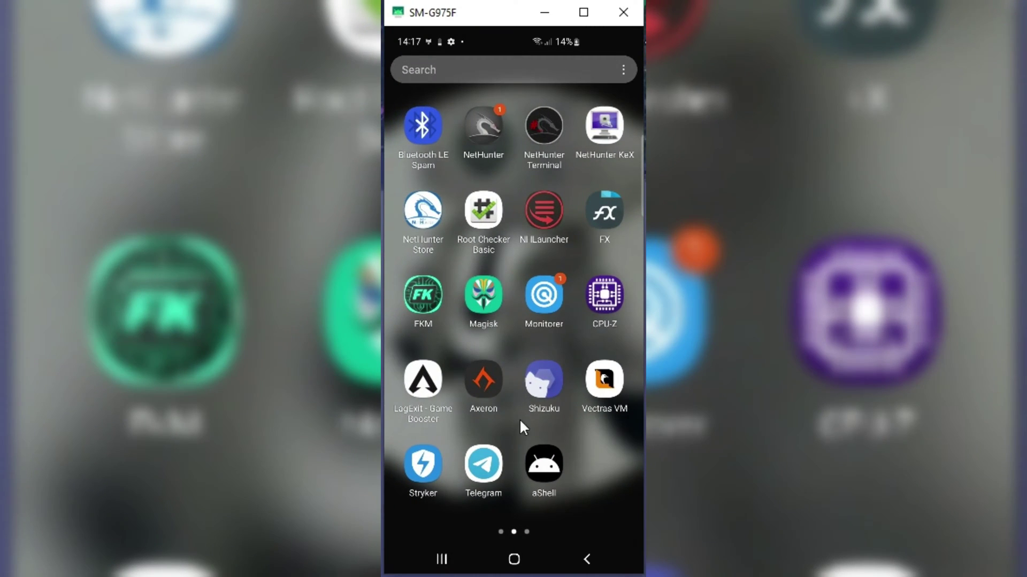
{"action": "left_click_drag", "start_coordinate": [524, 343], "coordinate": [452, 343]}
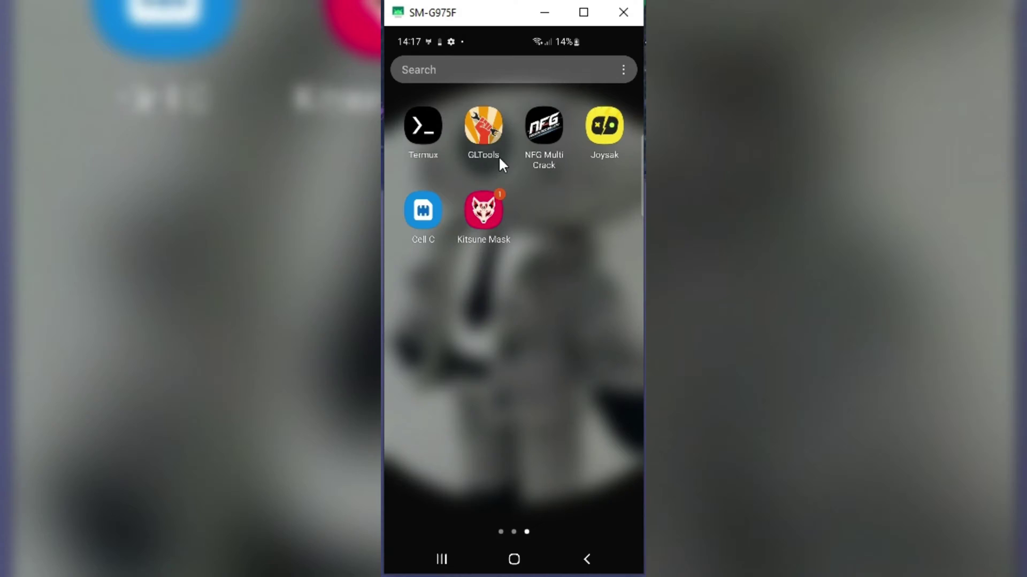
{"action": "left_click", "coordinate": [488, 216]}
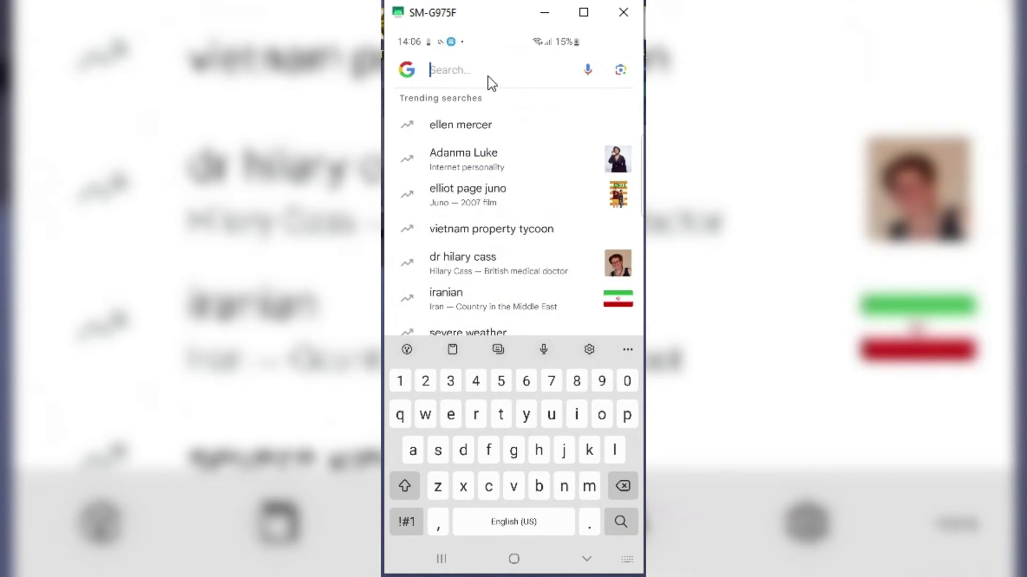
- Search Google for 'delta magisk' and open the HuskyDG/magisk-files GitHub result
{"action": "left_click", "coordinate": [487, 77]}
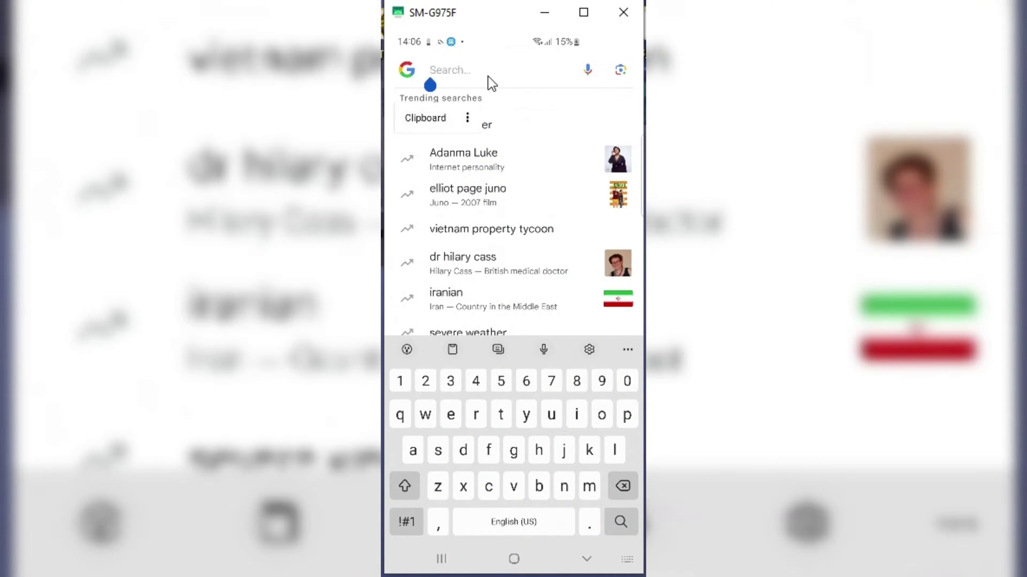
{"action": "type", "text": "de"}
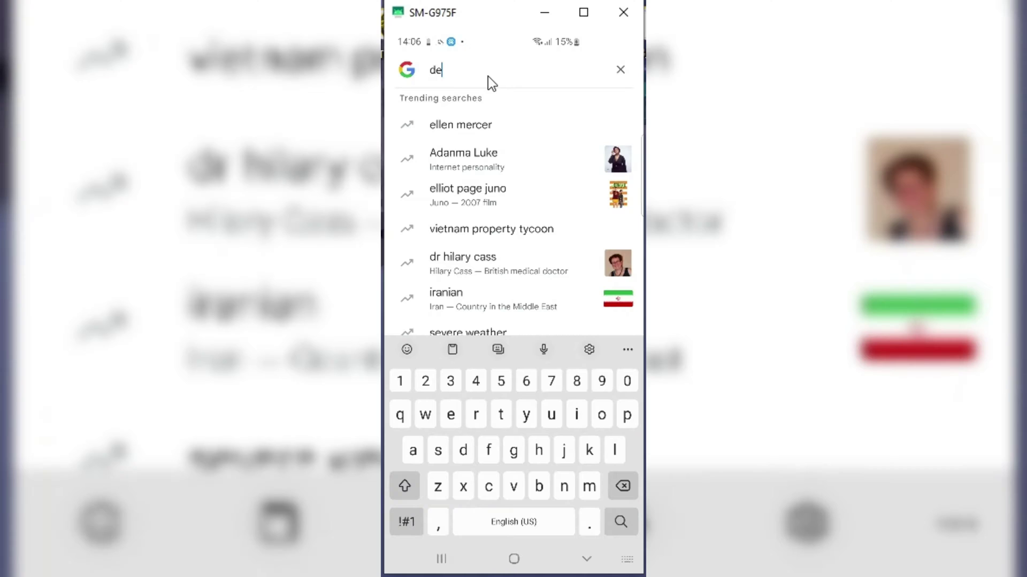
{"action": "type", "text": "lta ma"}
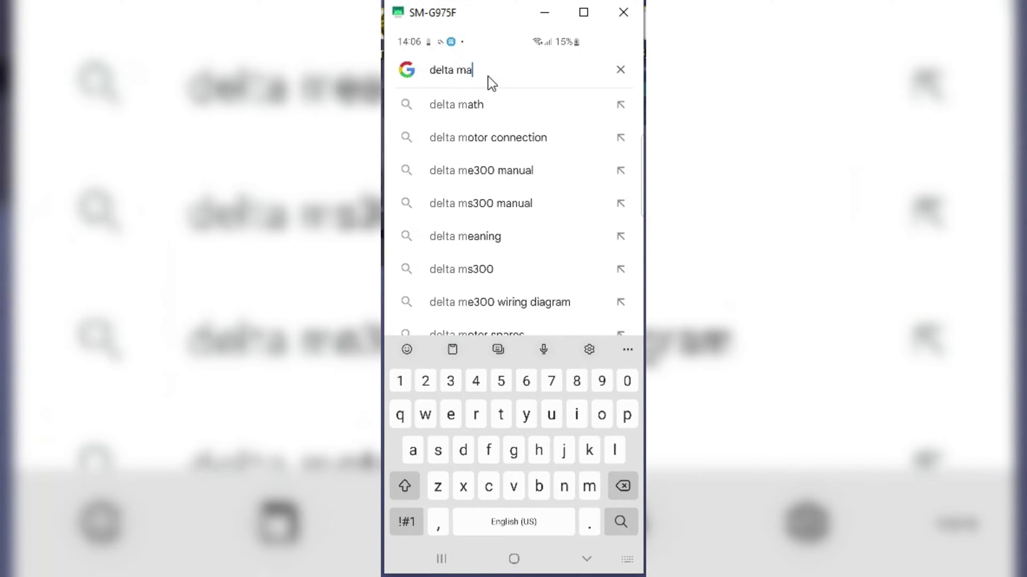
{"action": "type", "text": "gisk"}
{"action": "key", "text": "Return"}
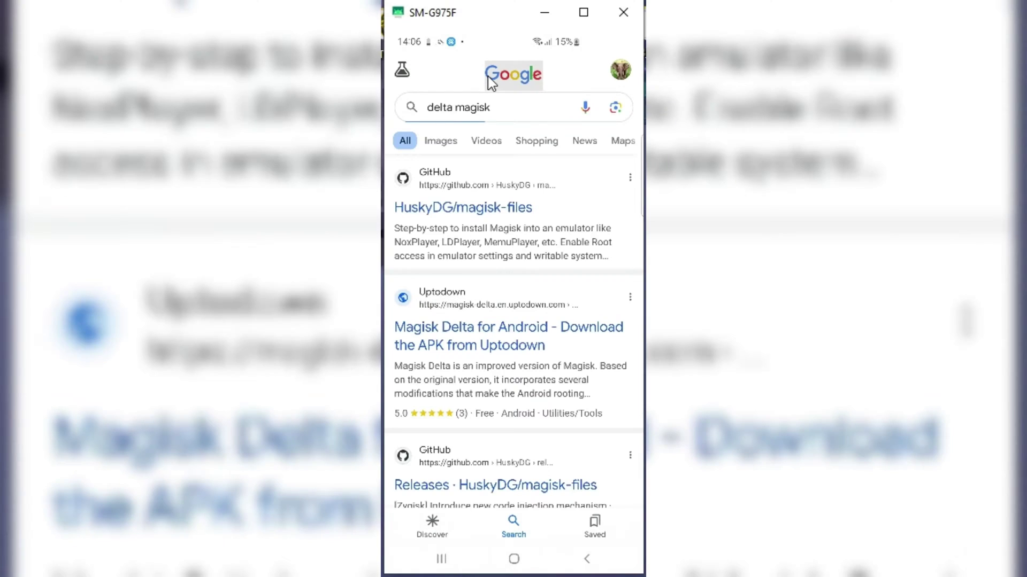
{"action": "left_click", "coordinate": [512, 212]}
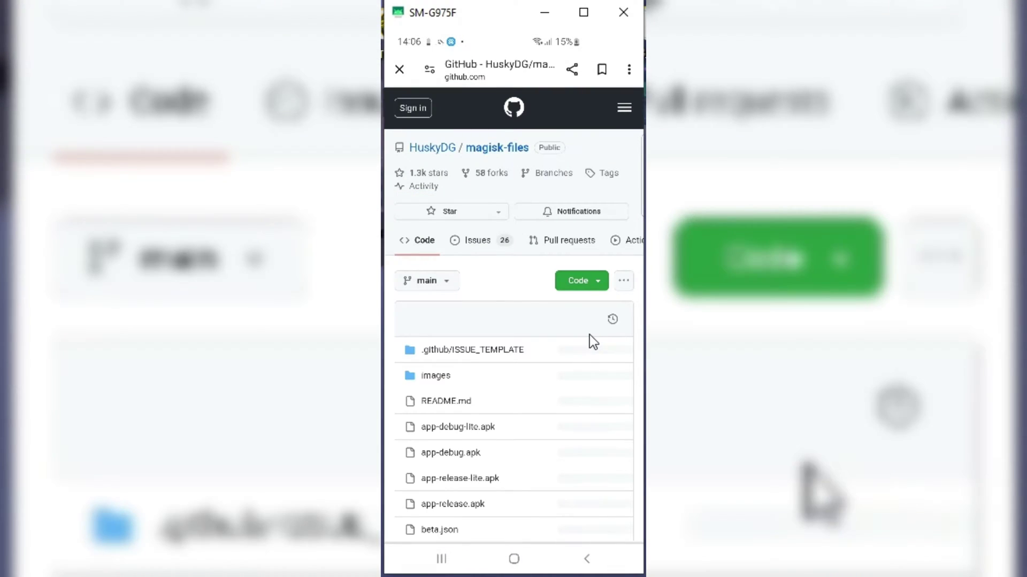
- Download the Kitsune Mask Debug build app-debug.apk from the README and check its progress
{"action": "scroll", "coordinate": [585, 337], "scroll_direction": "down", "scroll_amount": 2}
{"action": "scroll", "coordinate": [581, 339], "scroll_direction": "down", "scroll_amount": 4}
{"action": "scroll", "coordinate": [581, 339], "scroll_direction": "down", "scroll_amount": 3}
{"action": "scroll", "coordinate": [580, 339], "scroll_direction": "down", "scroll_amount": 3}
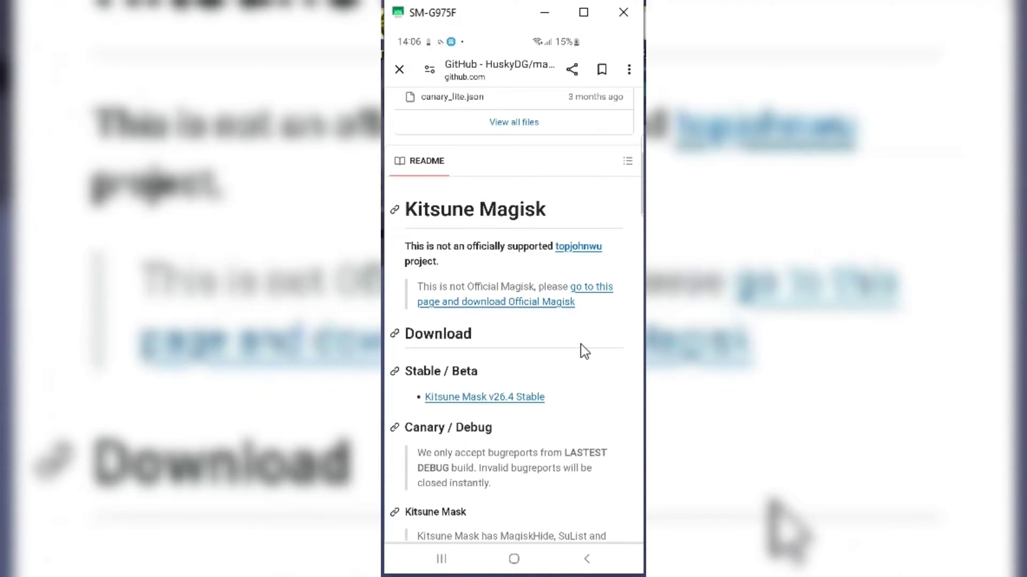
{"action": "scroll", "coordinate": [582, 348], "scroll_direction": "down", "scroll_amount": 1}
{"action": "scroll", "coordinate": [584, 369], "scroll_direction": "down", "scroll_amount": 3}
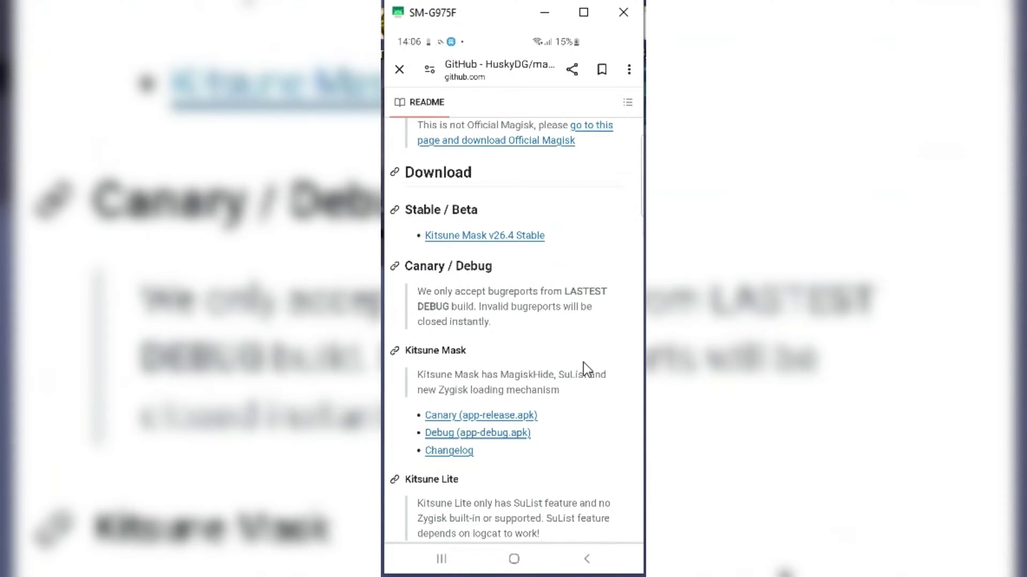
{"action": "scroll", "coordinate": [595, 339], "scroll_direction": "down", "scroll_amount": 2}
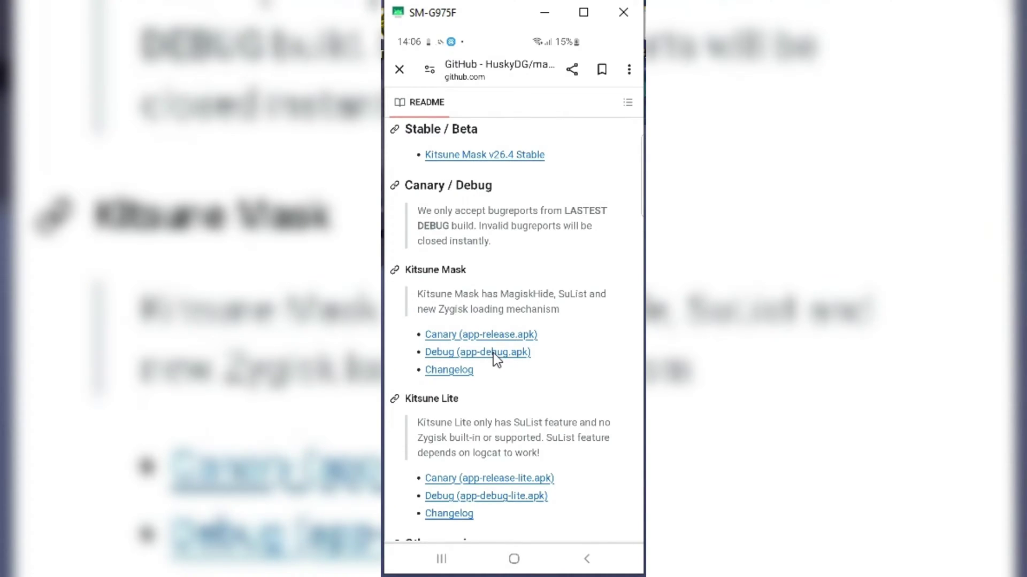
{"action": "left_click", "coordinate": [493, 353]}
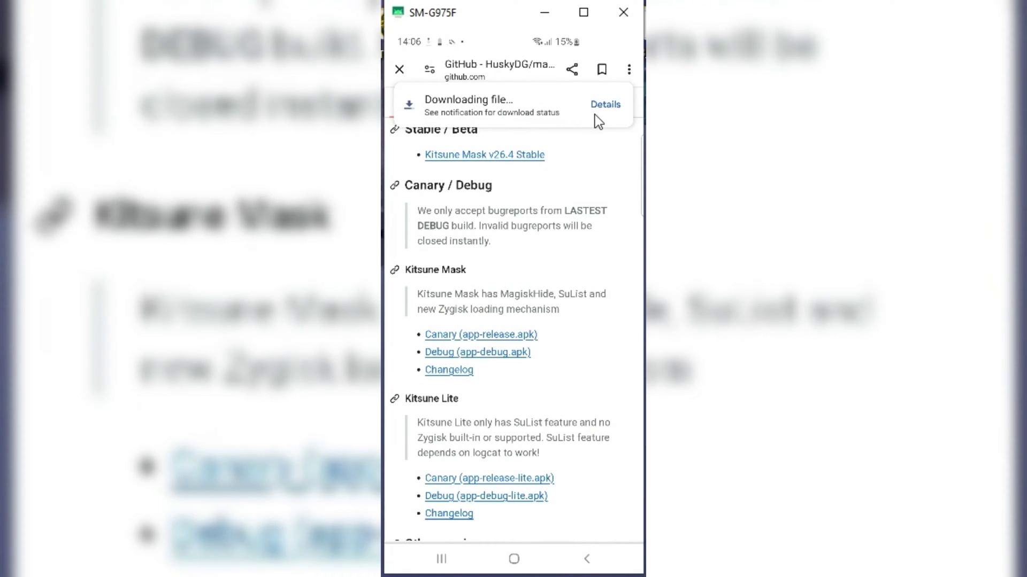
{"action": "left_click", "coordinate": [604, 105]}
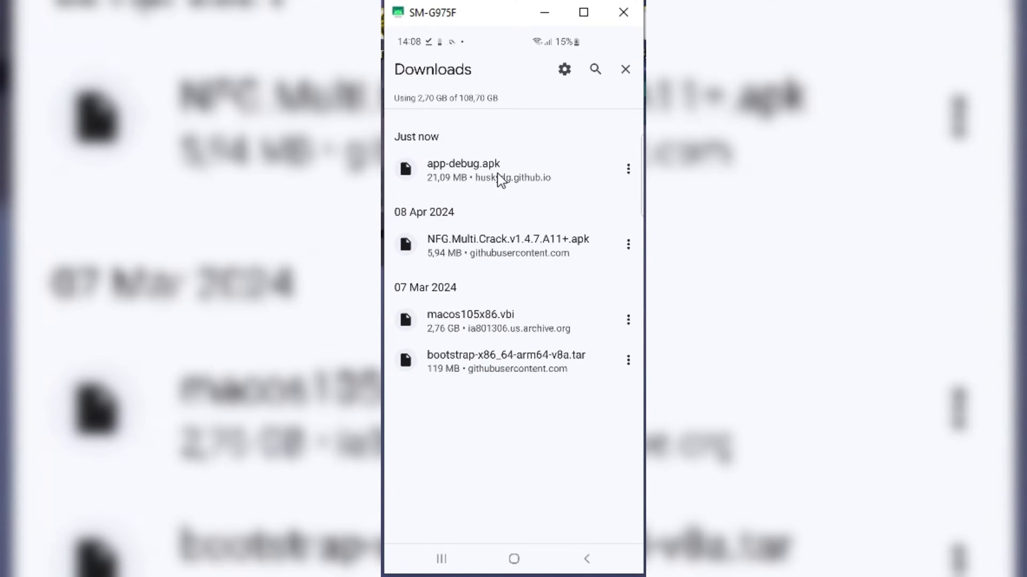
- Rename app-debug.apk to app-debug.zip in Downloads, accepting the extension change, then leave Downloads
{"action": "left_click", "coordinate": [628, 169]}
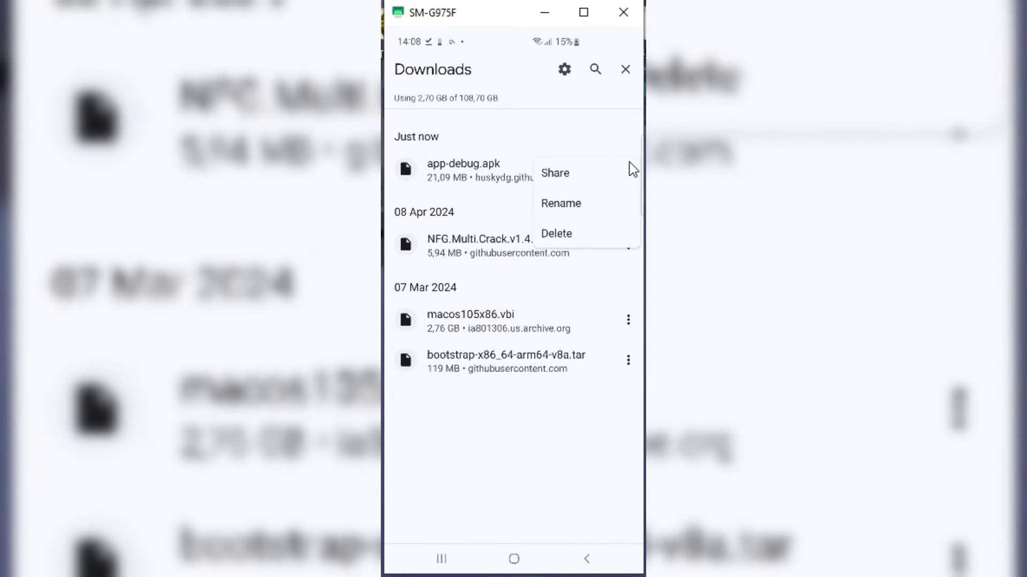
{"action": "left_click", "coordinate": [595, 210]}
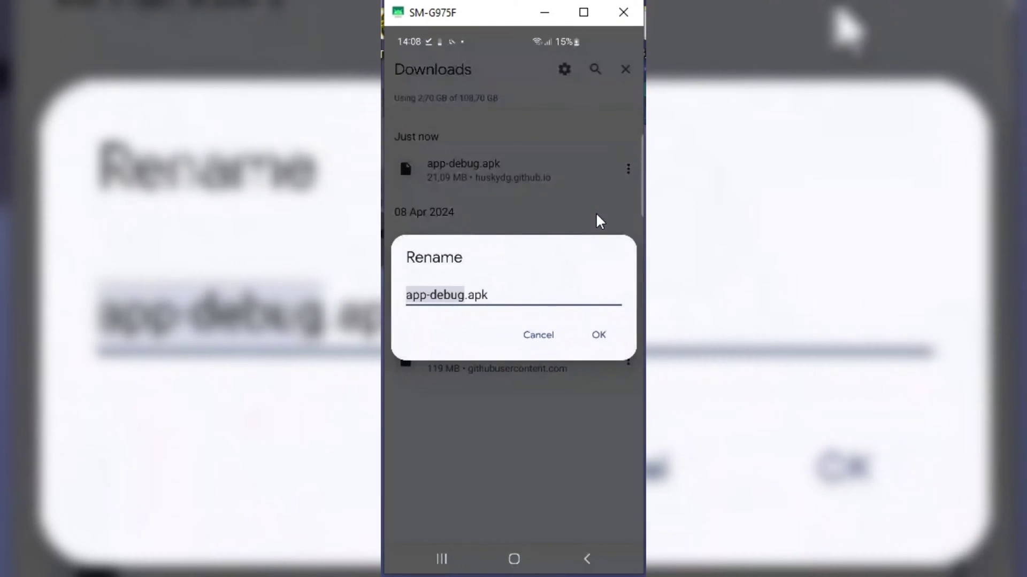
{"action": "left_click", "coordinate": [508, 299]}
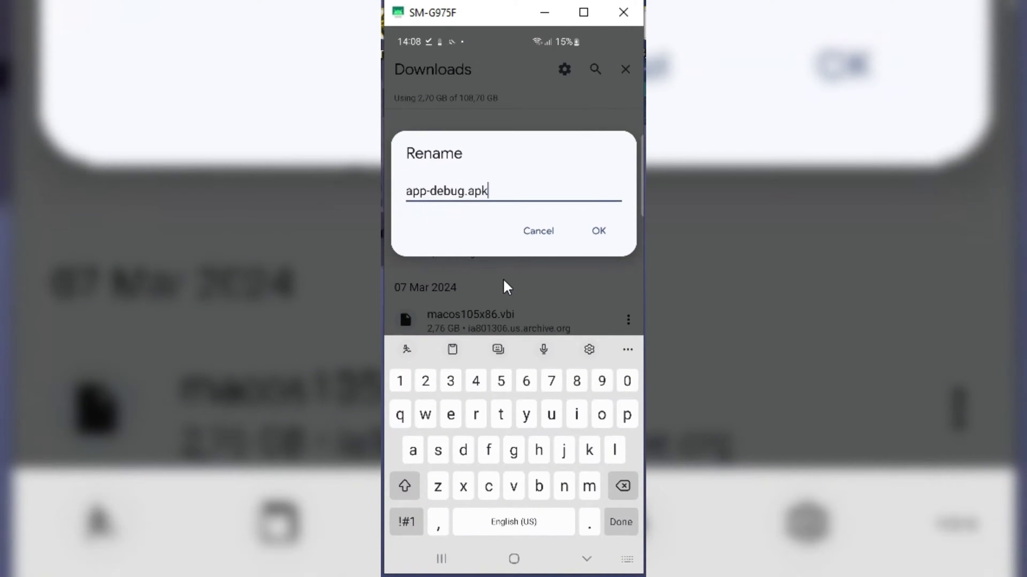
{"action": "key", "text": "BackSpace"}
{"action": "key", "text": "BackSpace"}
{"action": "key", "text": "BackSpace"}
{"action": "type", "text": "z"}
{"action": "type", "text": "ip"}
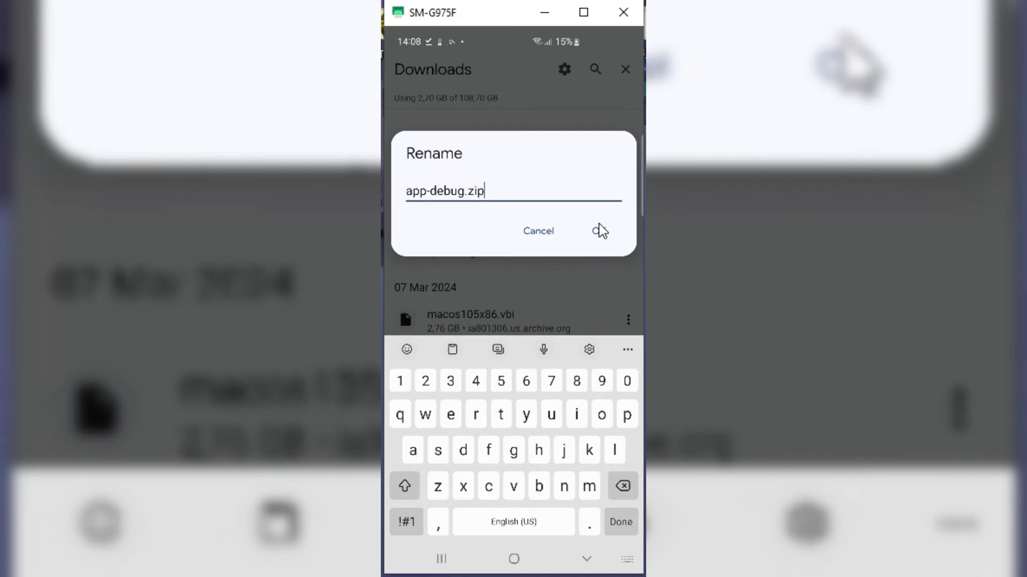
{"action": "left_click", "coordinate": [597, 231]}
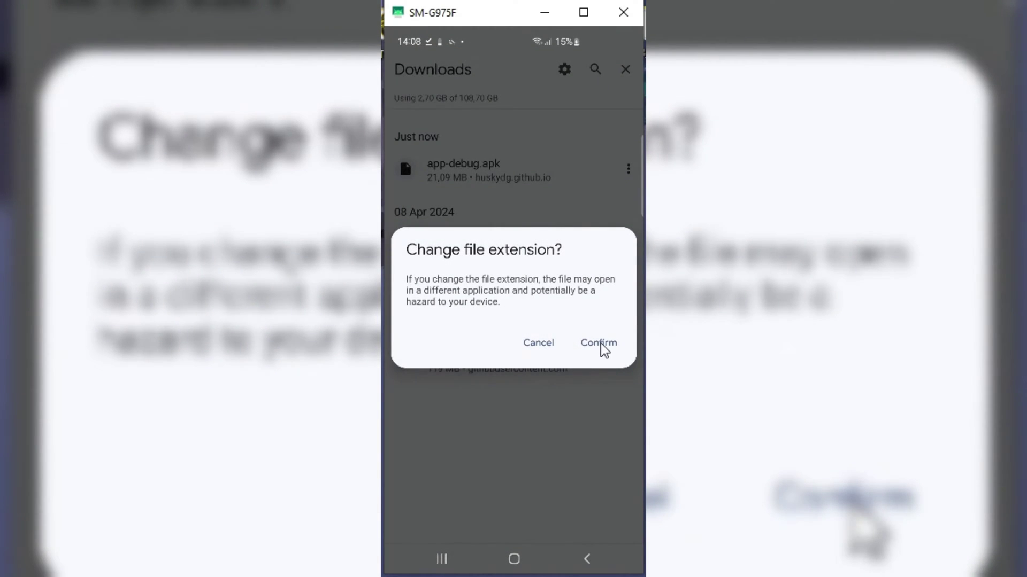
{"action": "left_click", "coordinate": [598, 343]}
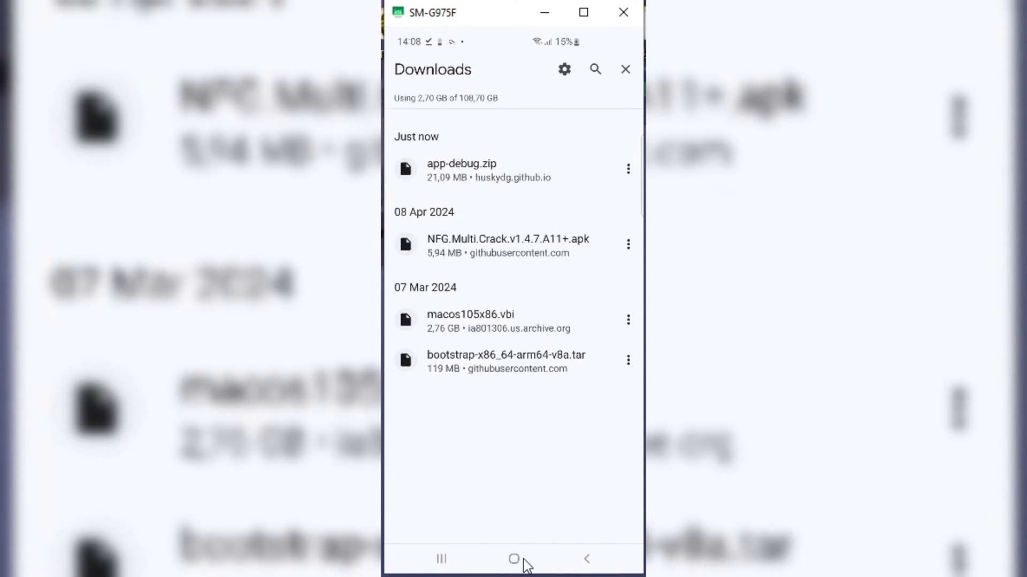
{"action": "left_click", "coordinate": [585, 559]}
- Launch Magisk from the app drawer and dismiss its additional setup prompt
{"action": "left_click", "coordinate": [523, 563]}
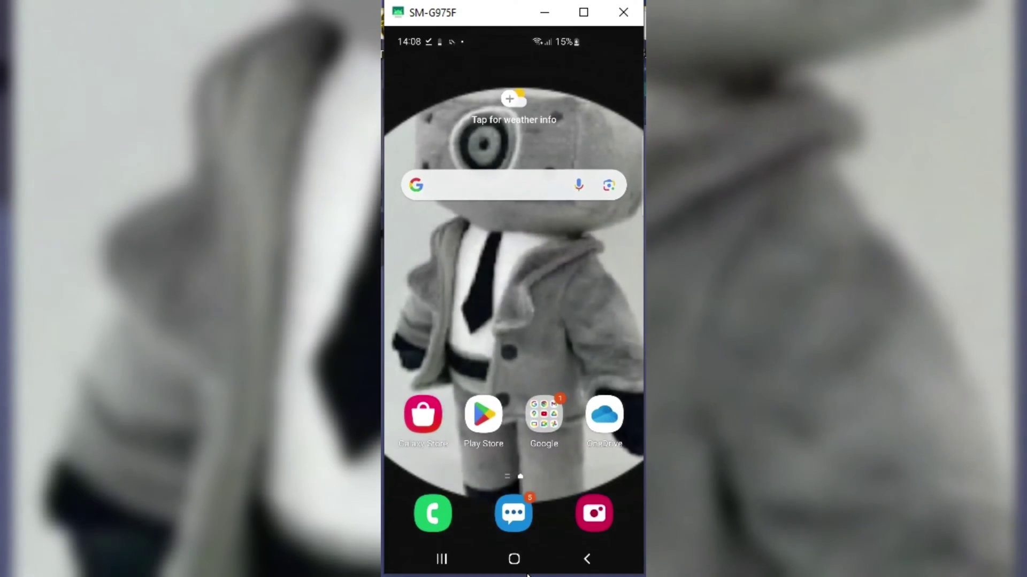
{"action": "mouse_move", "coordinate": [539, 407]}
{"action": "left_mouse_down"}
{"action": "mouse_move", "coordinate": [570, 367]}
{"action": "mouse_move", "coordinate": [511, 387]}
{"action": "left_mouse_up"}
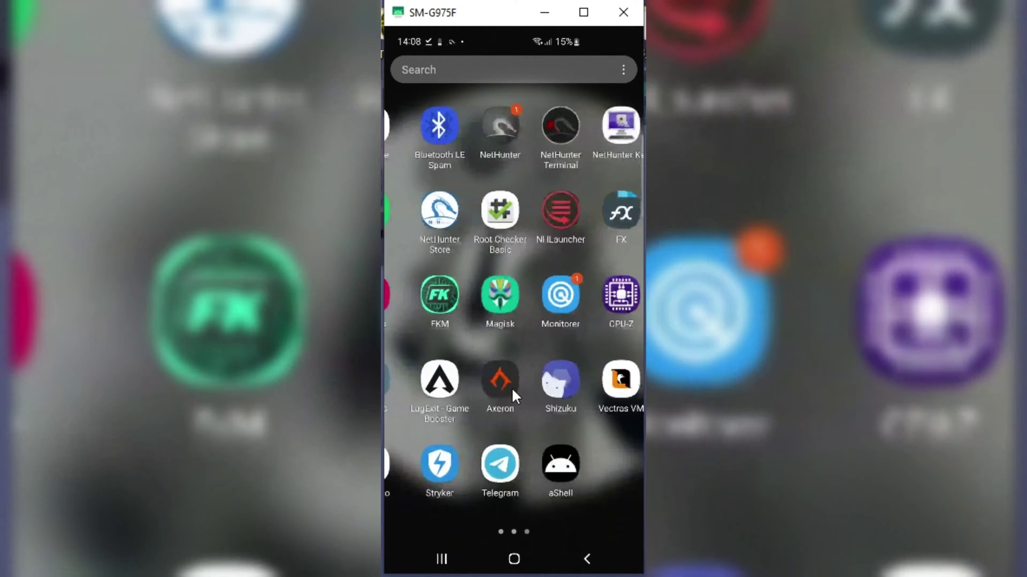
{"action": "left_click", "coordinate": [489, 293]}
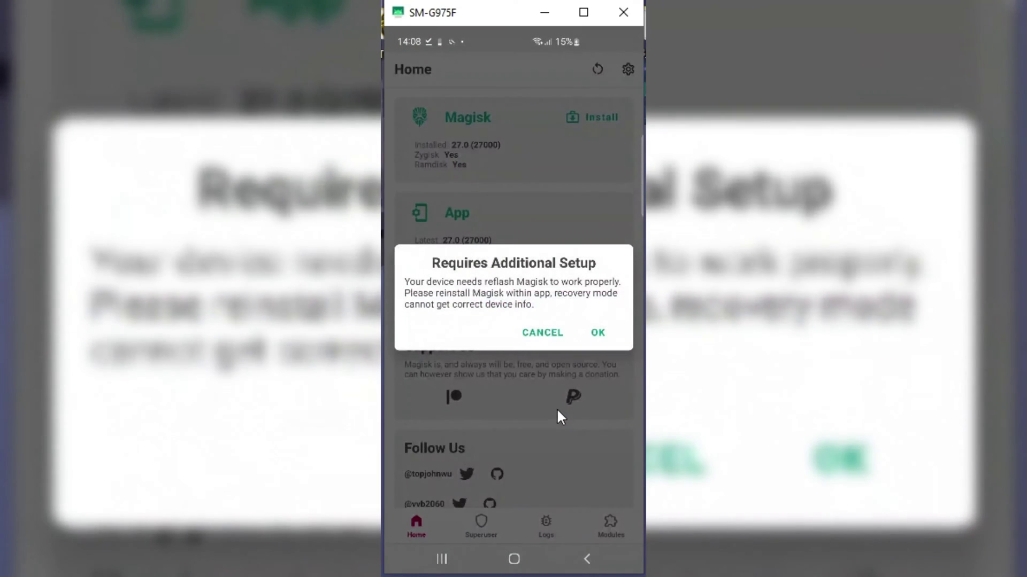
{"action": "left_click", "coordinate": [532, 334]}
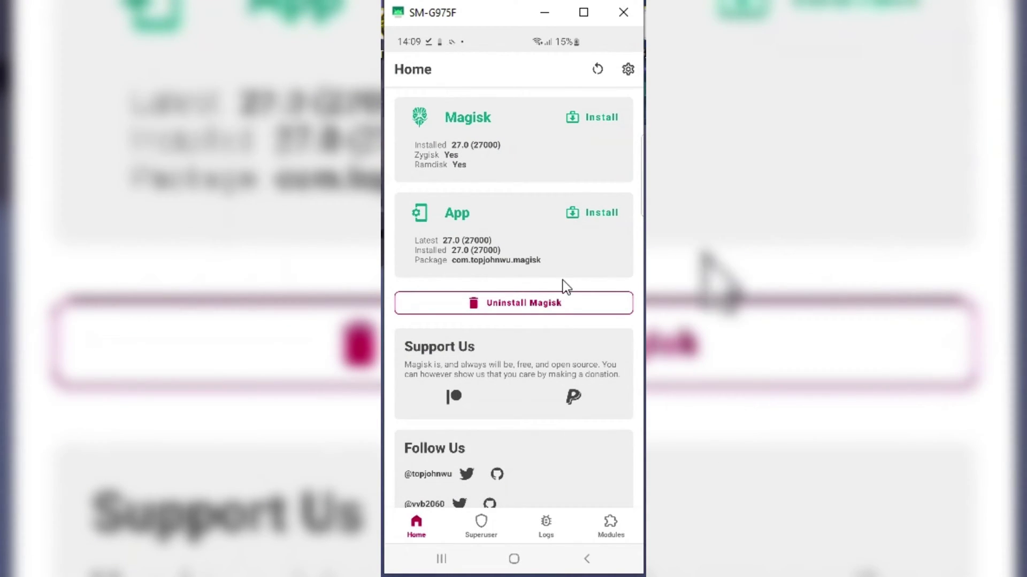
- Install app-debug.zip.zip from storage as a Magisk module
{"action": "left_click", "coordinate": [615, 525]}
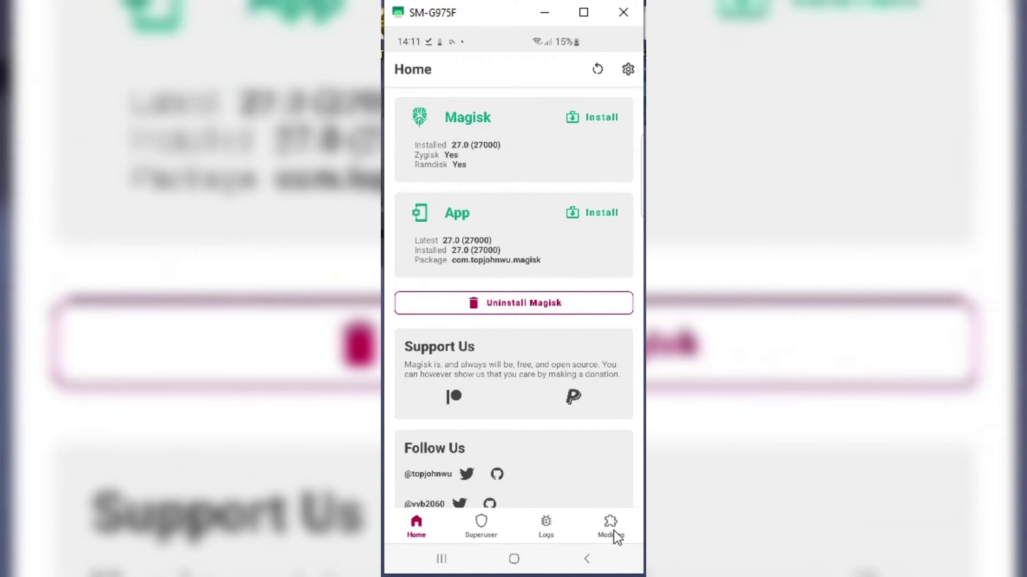
{"action": "left_click", "coordinate": [613, 530]}
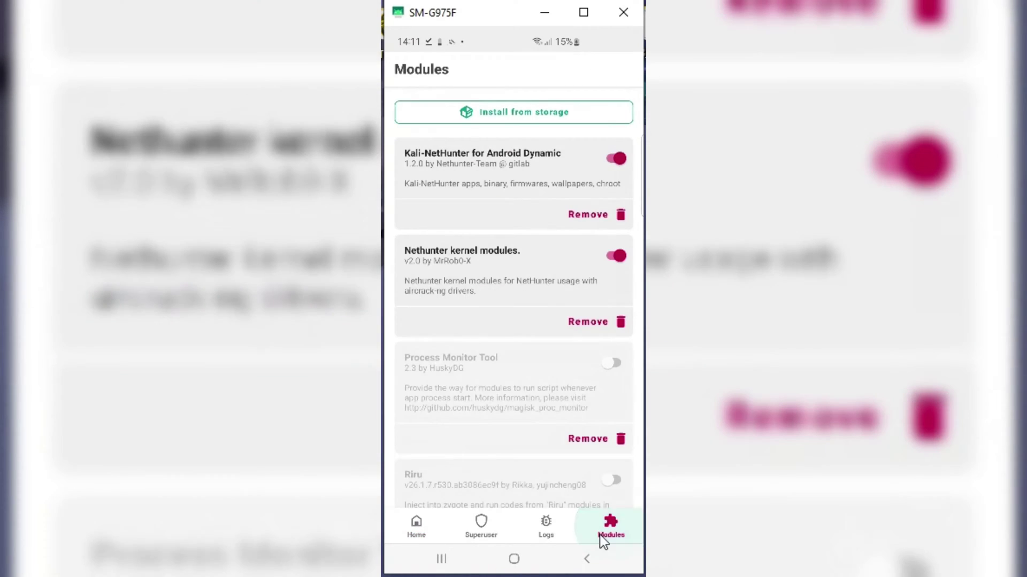
{"action": "left_click", "coordinate": [561, 112]}
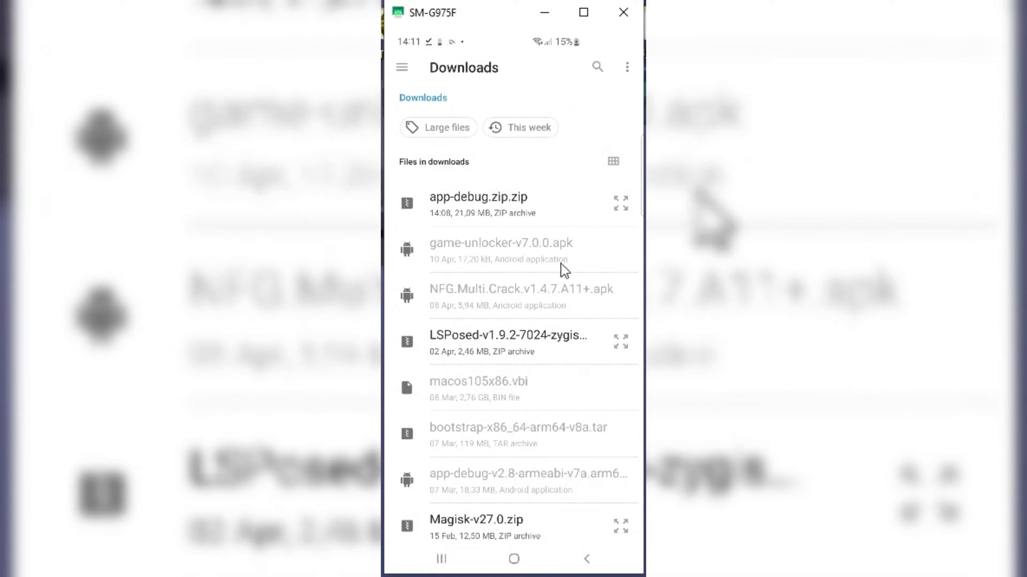
{"action": "left_click", "coordinate": [479, 206]}
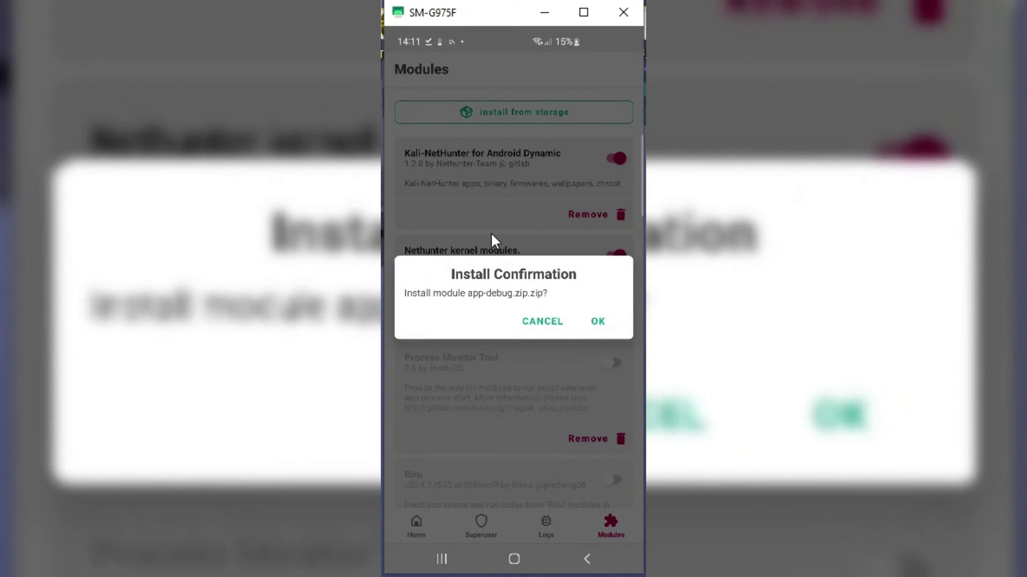
{"action": "left_click", "coordinate": [601, 325]}
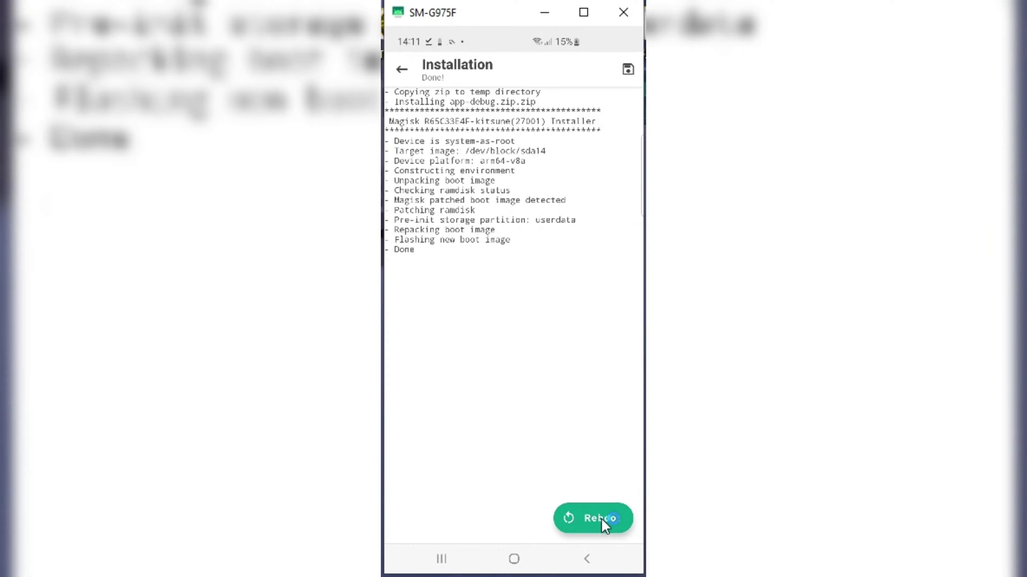
- Reboot, relaunch Kitsune Mask from the app drawer and accept the upgrade to full Magisk
{"action": "left_click", "coordinate": [598, 521]}
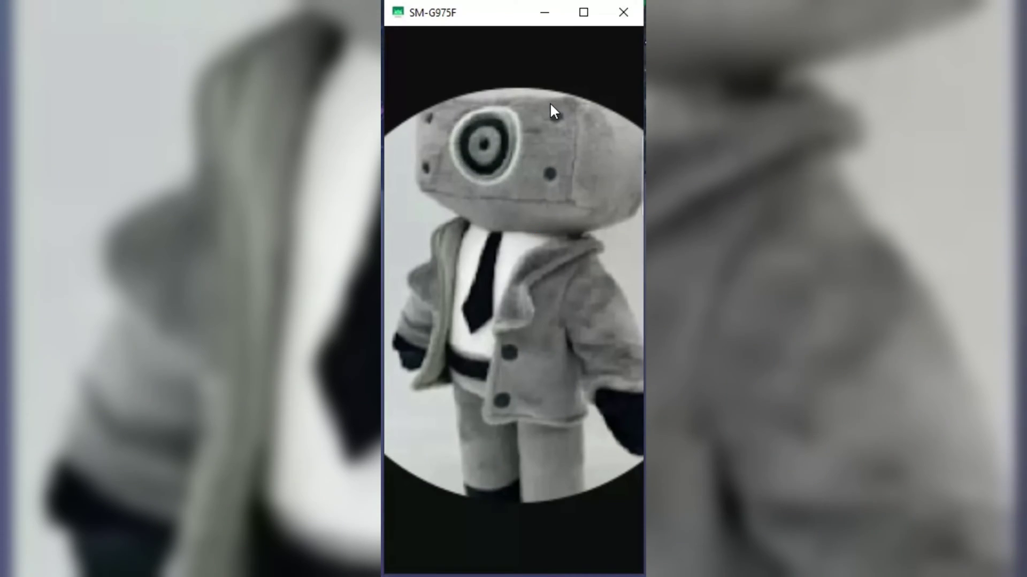
{"action": "left_click_drag", "start_coordinate": [533, 362], "coordinate": [535, 240]}
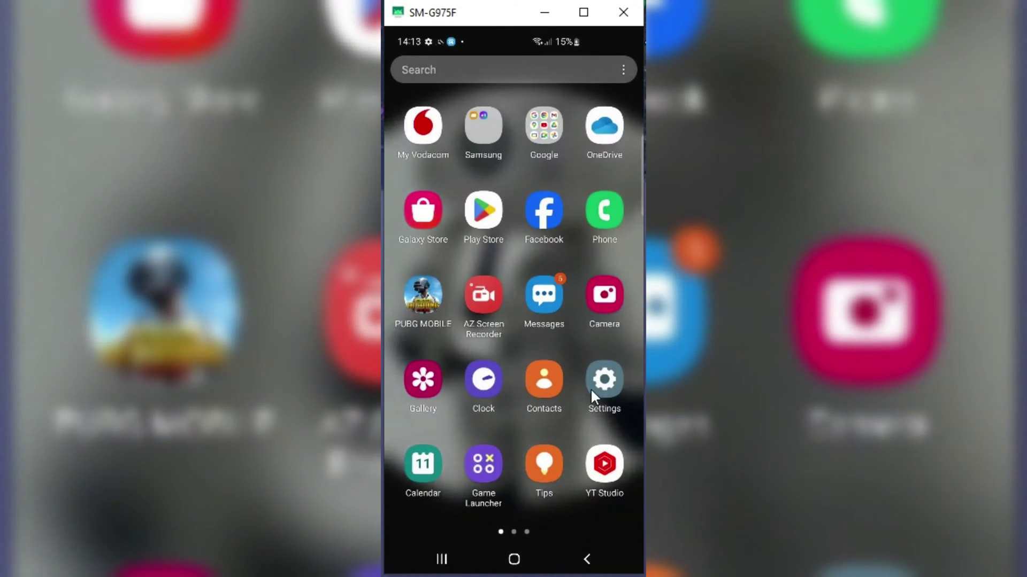
{"action": "left_click_drag", "start_coordinate": [592, 394], "coordinate": [460, 404]}
{"action": "left_click_drag", "start_coordinate": [585, 408], "coordinate": [488, 402]}
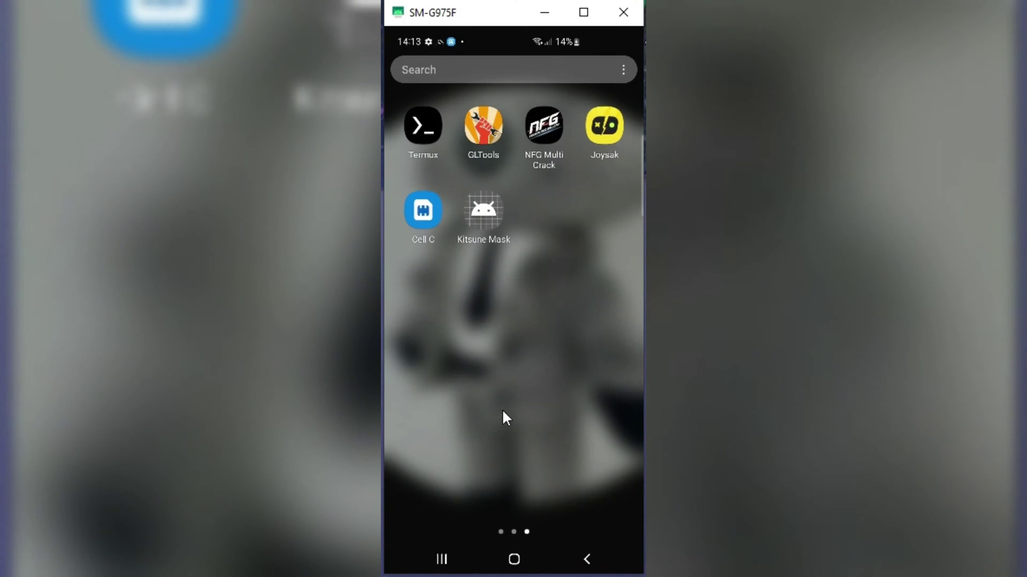
{"action": "left_click", "coordinate": [489, 219]}
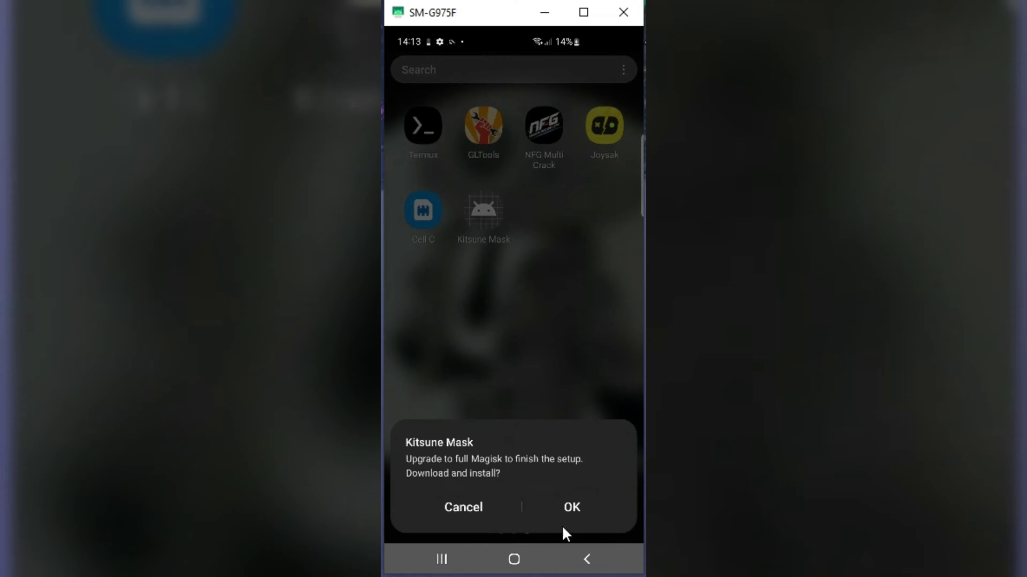
{"action": "left_click", "coordinate": [566, 507]}
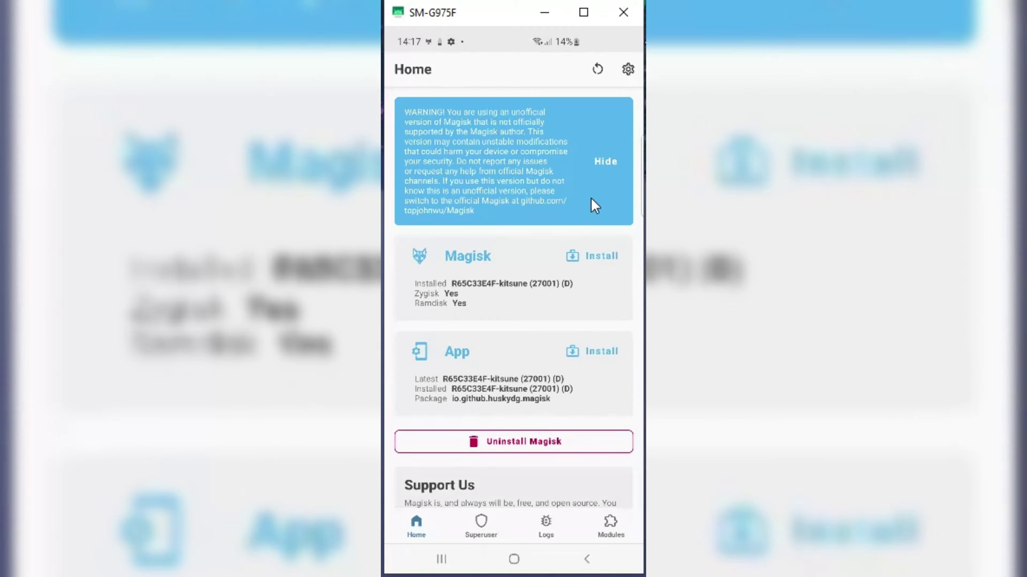
- Hide the unofficial-version warning and scroll through the installed modules
{"action": "left_click", "coordinate": [604, 160]}
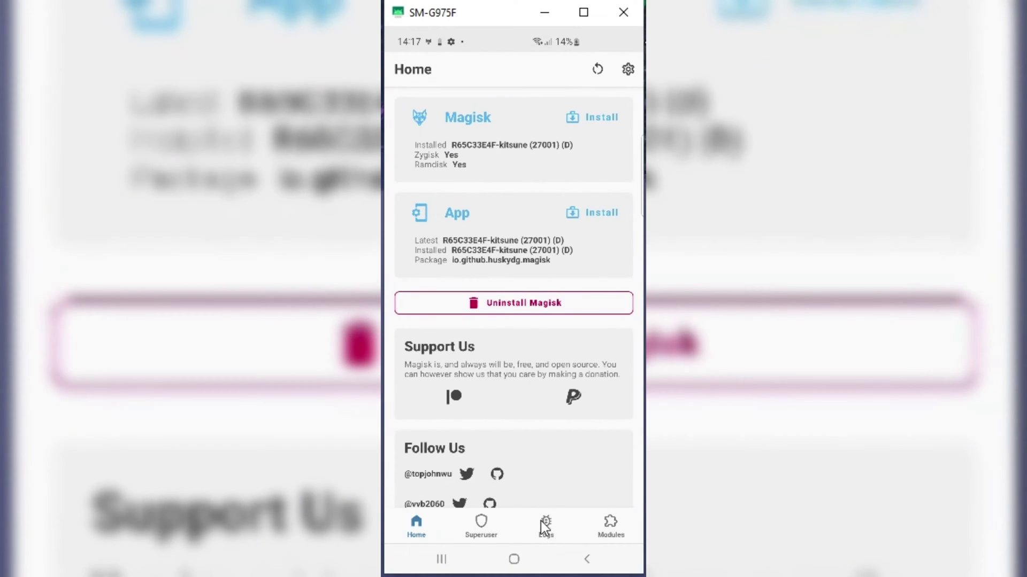
{"action": "left_click", "coordinate": [605, 531]}
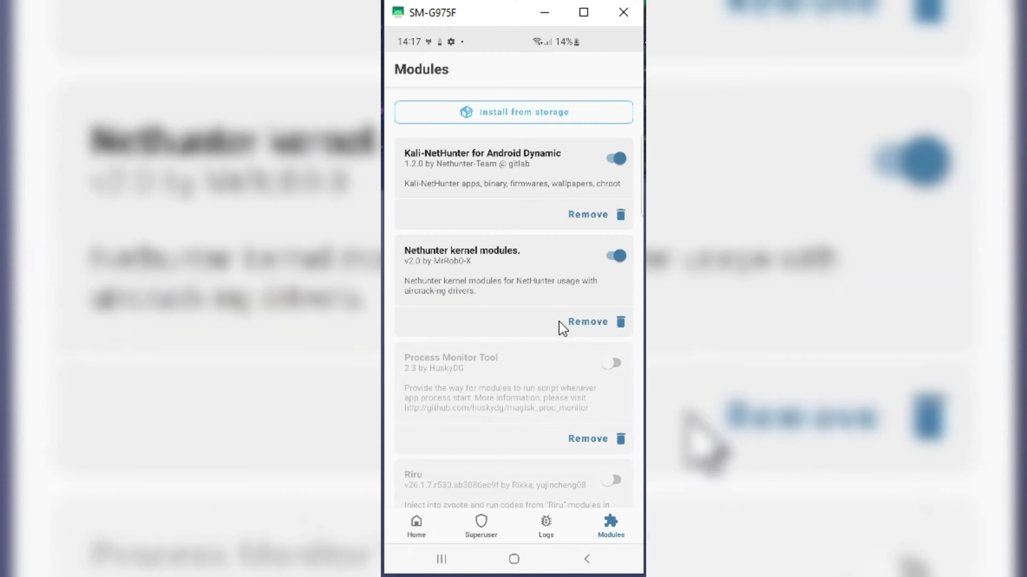
{"action": "scroll", "coordinate": [559, 322], "scroll_direction": "down", "scroll_amount": 3}
{"action": "scroll", "coordinate": [550, 384], "scroll_direction": "down", "scroll_amount": 1}
{"action": "scroll", "coordinate": [541, 419], "scroll_direction": "down", "scroll_amount": 2}
{"action": "scroll", "coordinate": [547, 428], "scroll_direction": "up", "scroll_amount": 3}
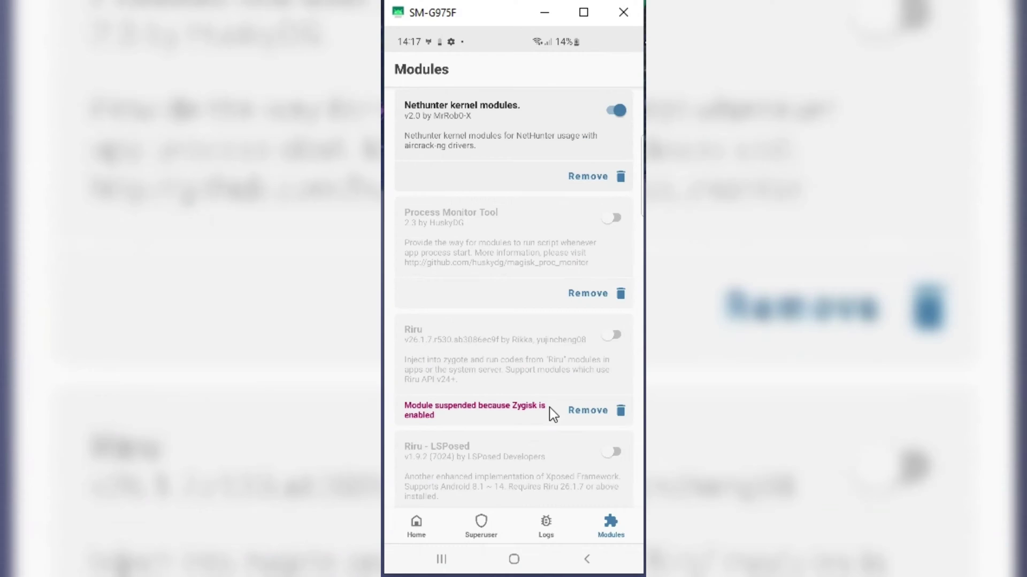
- Check the Magisk logs and the apps granted root, ending on Home
{"action": "left_click", "coordinate": [545, 524]}
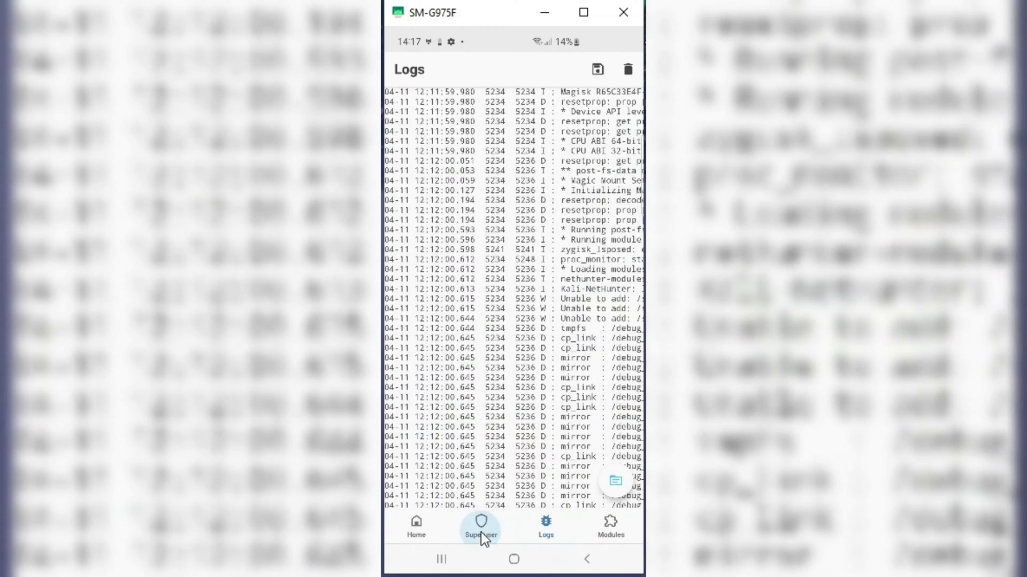
{"action": "left_click", "coordinate": [480, 532]}
{"action": "left_click", "coordinate": [416, 532]}
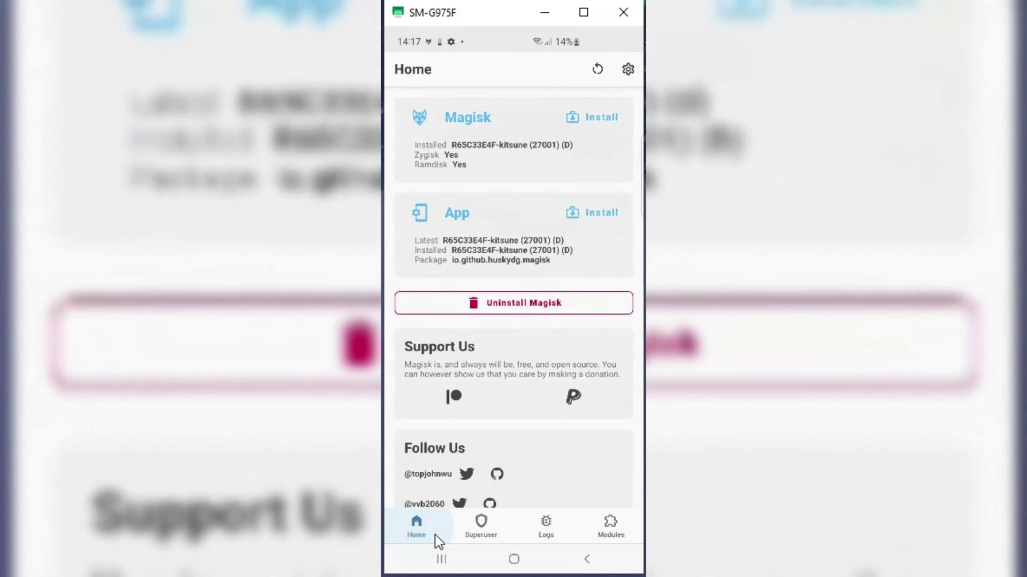
{"action": "left_click", "coordinate": [484, 533]}
{"action": "scroll", "coordinate": [548, 419], "scroll_direction": "down", "scroll_amount": 2}
{"action": "scroll", "coordinate": [547, 419], "scroll_direction": "up", "scroll_amount": 2}
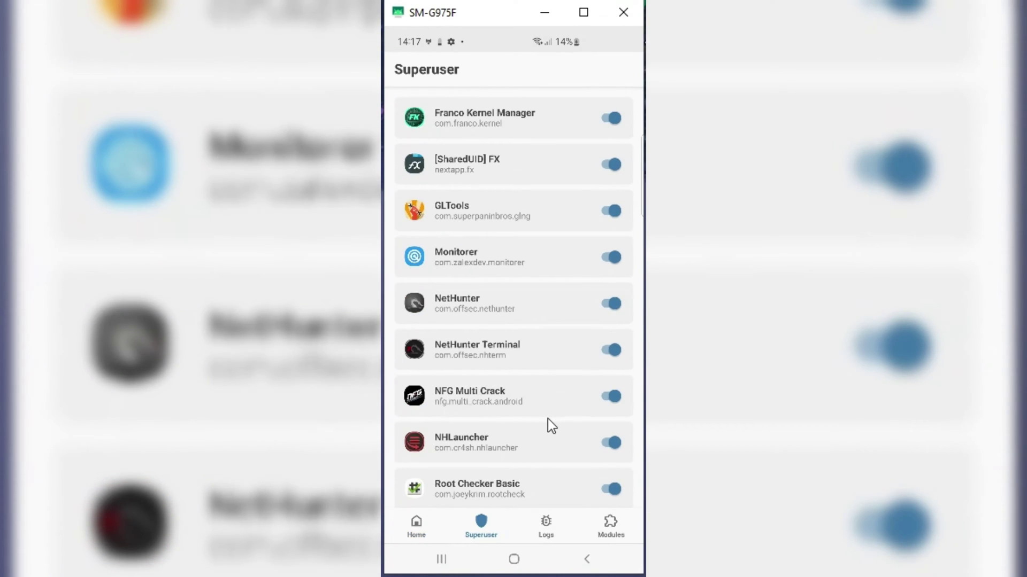
{"action": "left_click", "coordinate": [590, 560]}
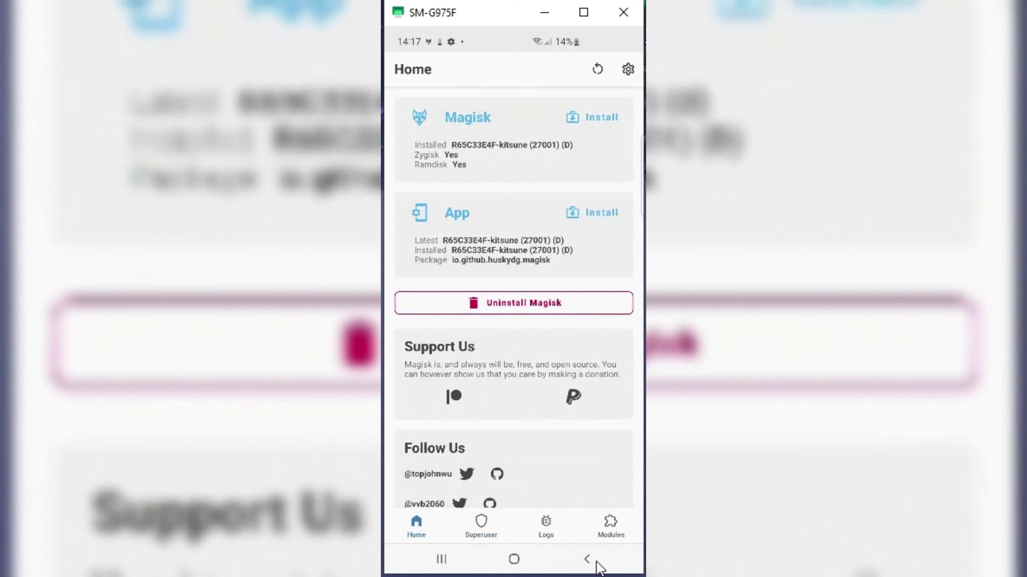
{"action": "left_click", "coordinate": [595, 562]}
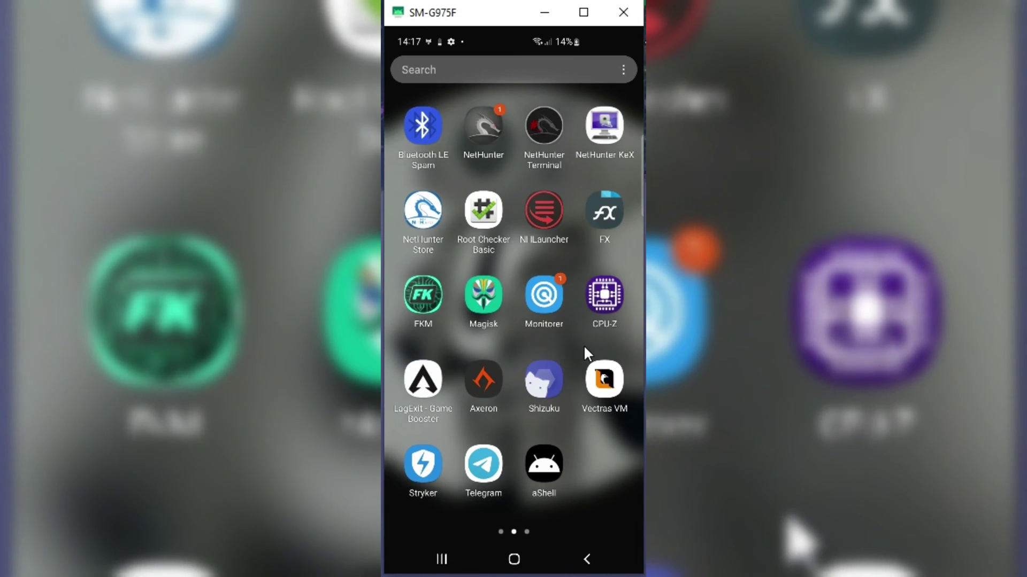
{"action": "left_click_drag", "start_coordinate": [589, 348], "coordinate": [478, 384]}
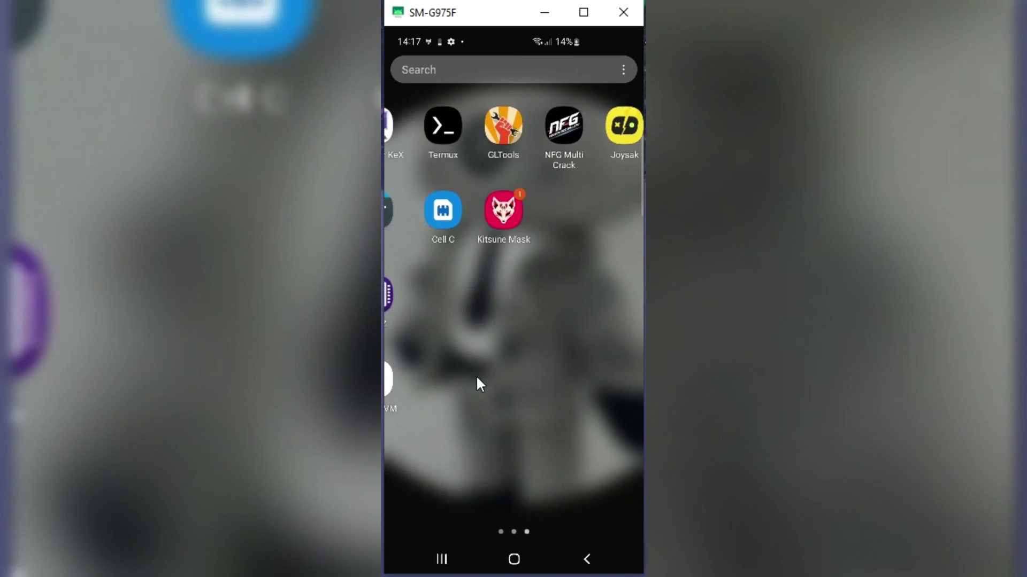
{"action": "left_click", "coordinate": [489, 218]}
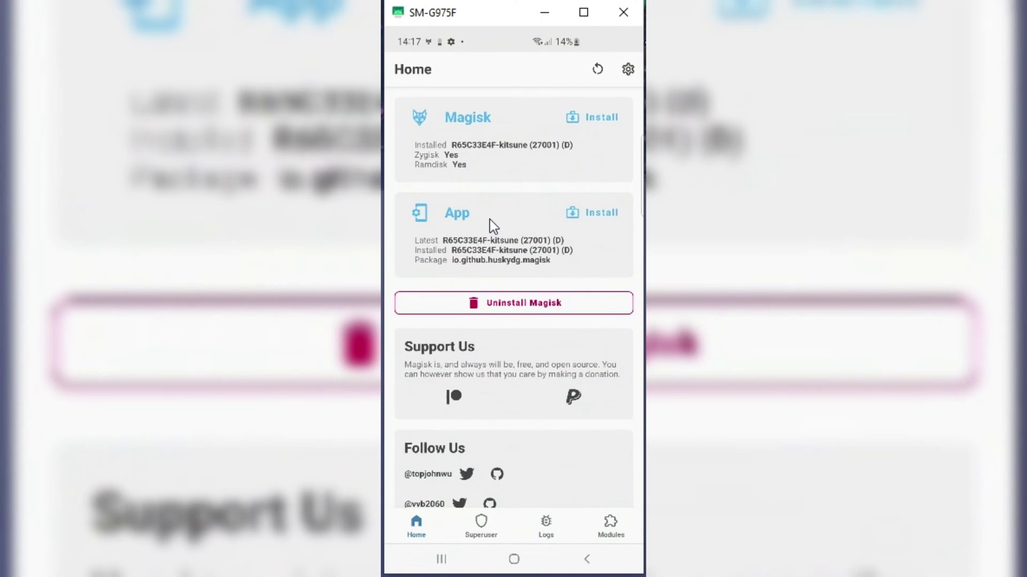